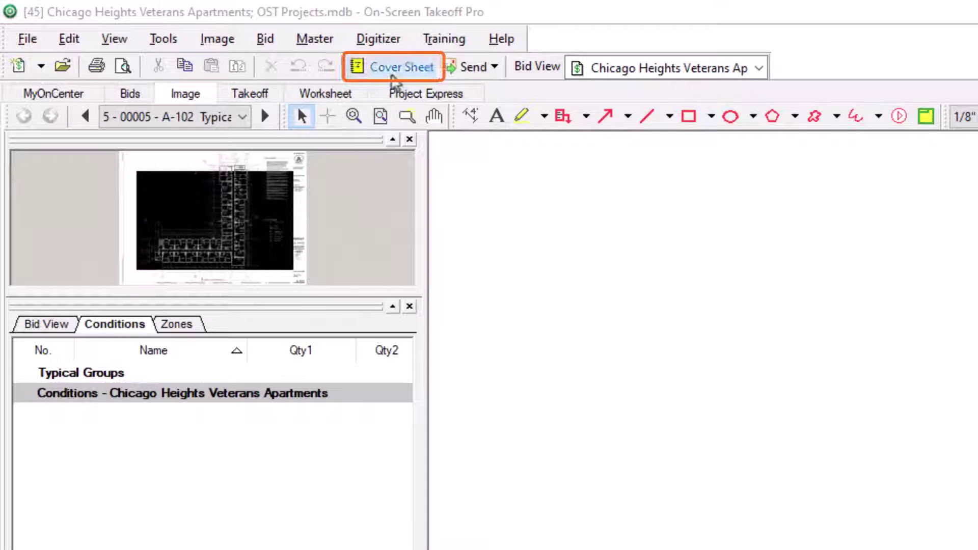
- Open the project's cover sheet and set Typicals to Use Typical Areas
left_click(393, 75)
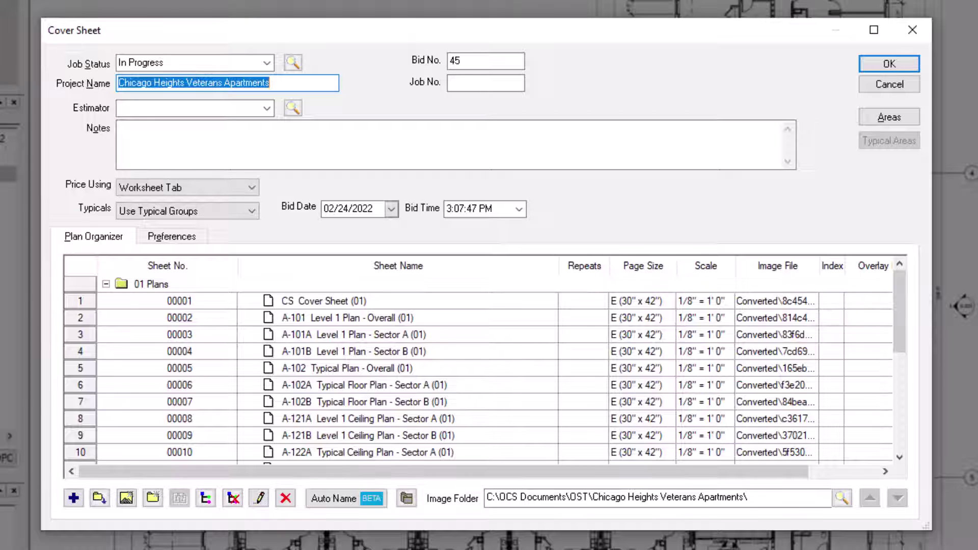
left_click(255, 214)
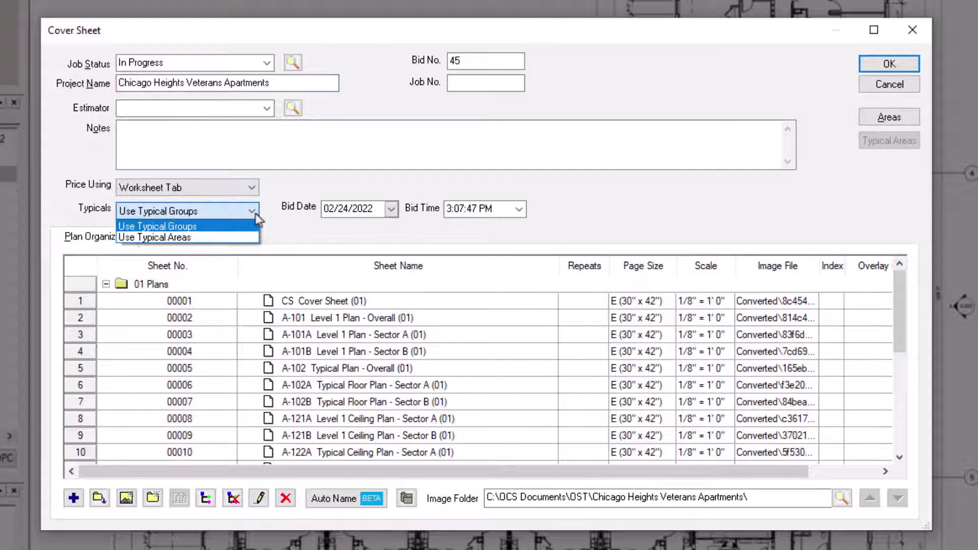
left_click(237, 238)
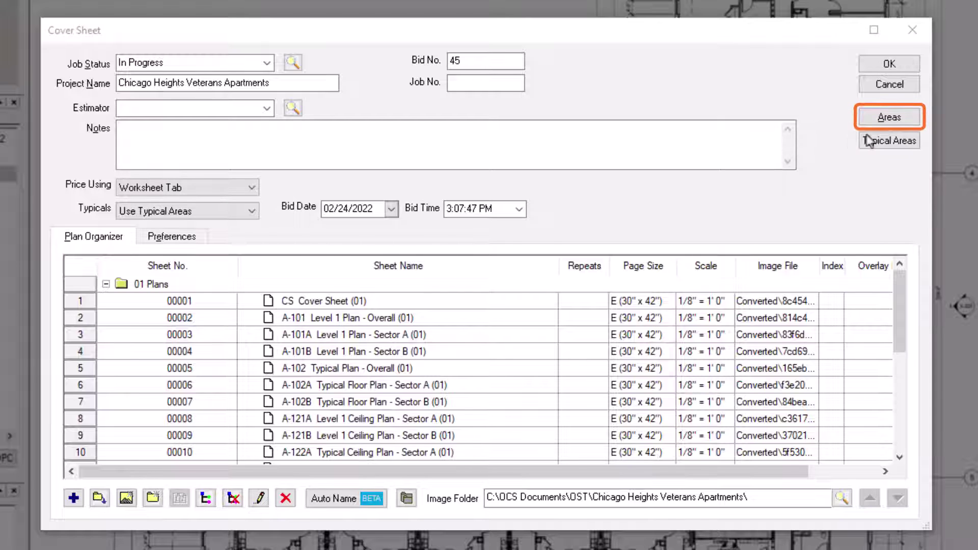
- Quick-add a sequential set of bid areas named Floor, numbered from 1 to 4, and save the area list
left_click(889, 118)
left_click(629, 242)
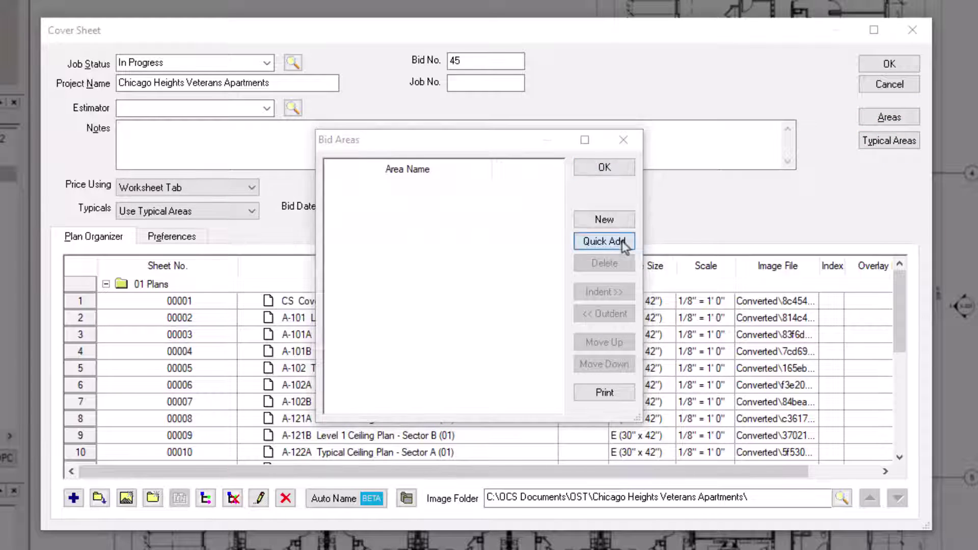
type("Floor")
key("Tab")
type("1")
key("Tab")
type("4")
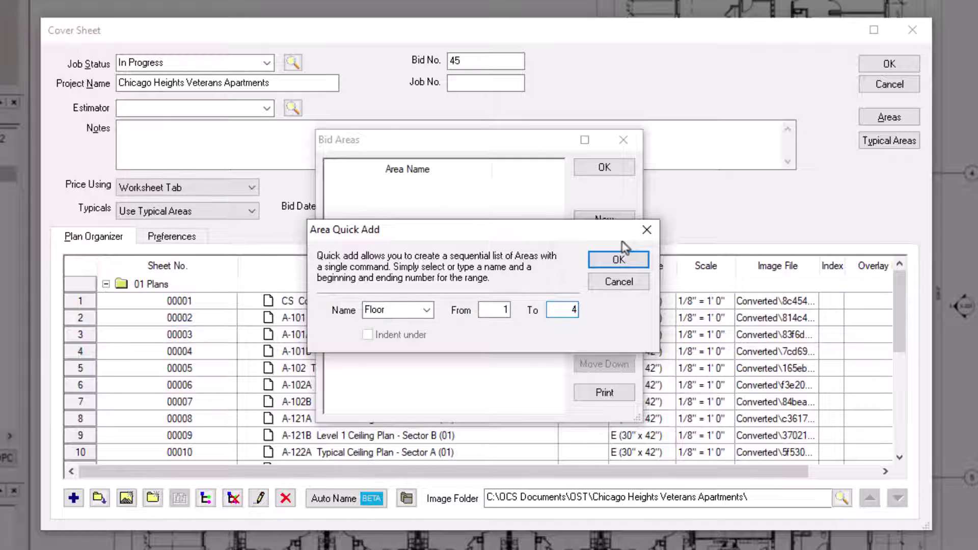
left_click(620, 259)
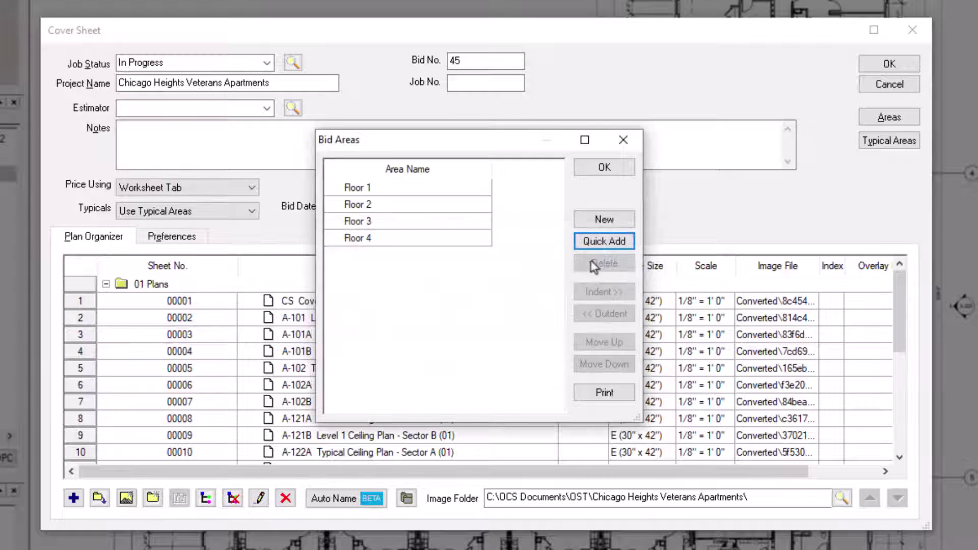
left_click(609, 169)
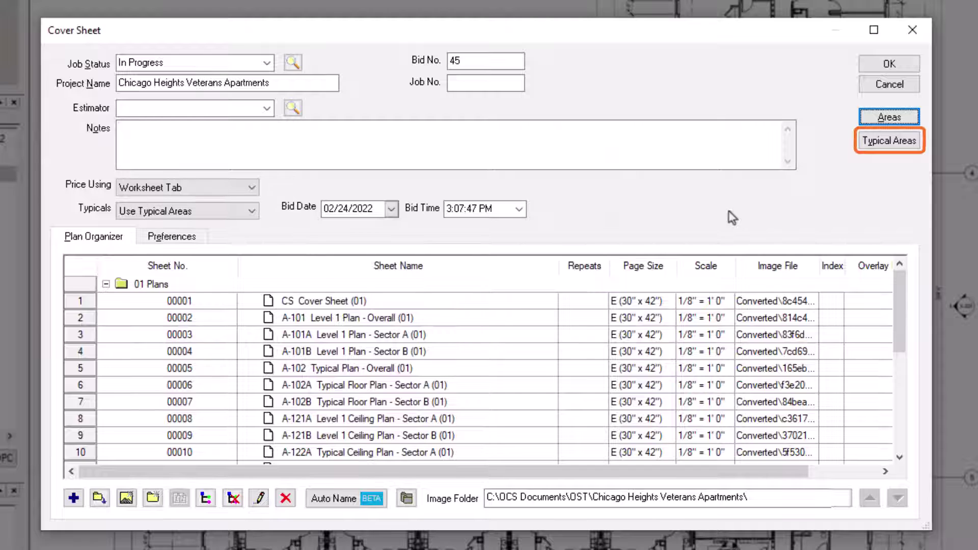
- Start the typical areas list and create a typical area named "1 BR - ACC"
left_click(899, 146)
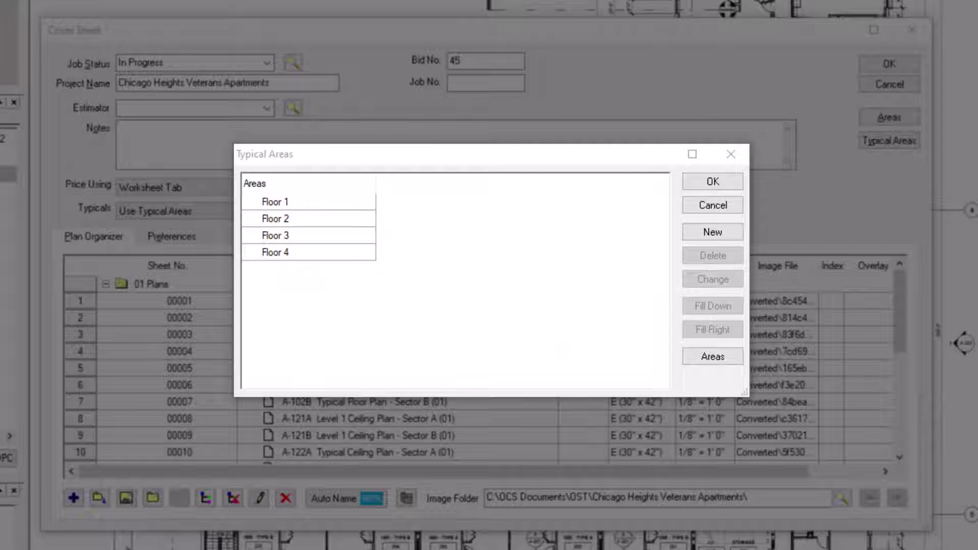
left_click(715, 232)
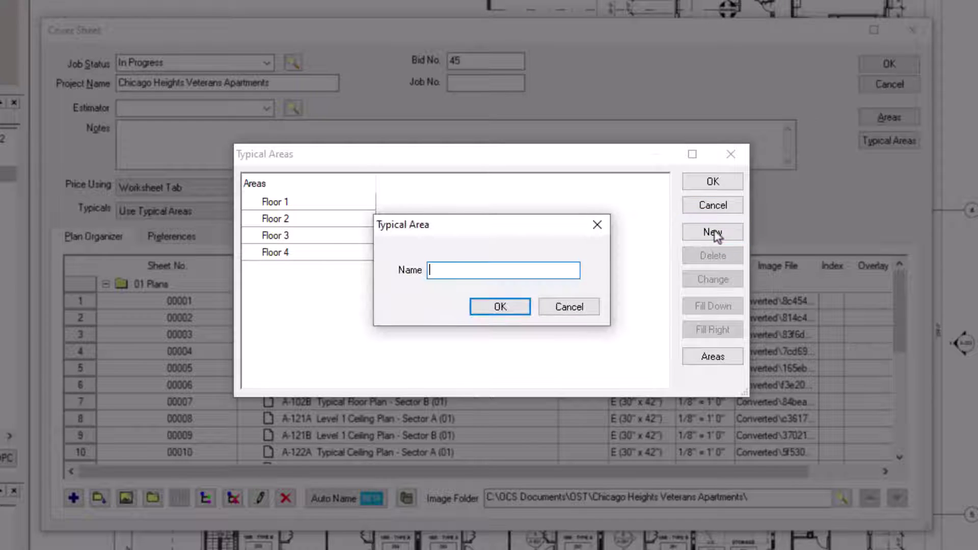
type("1 BR -")
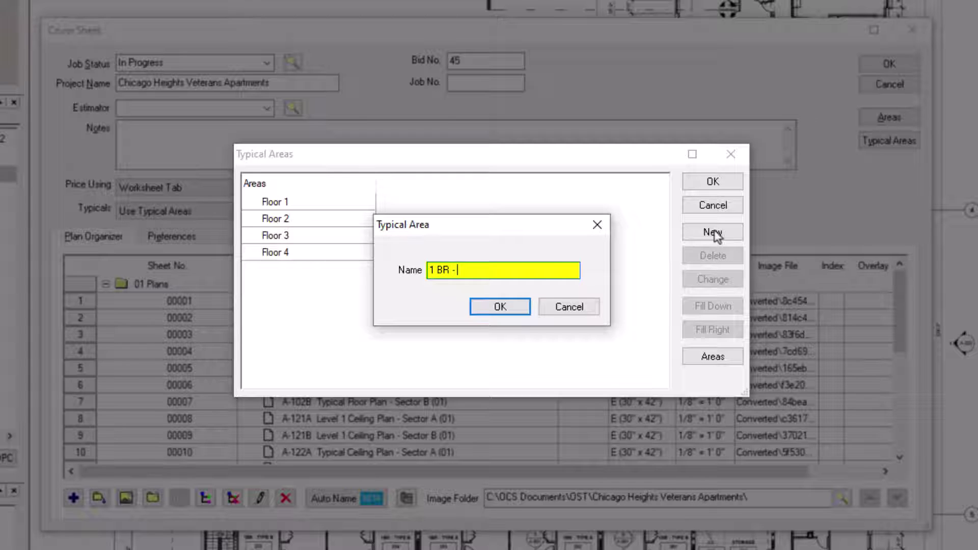
type(" ACC")
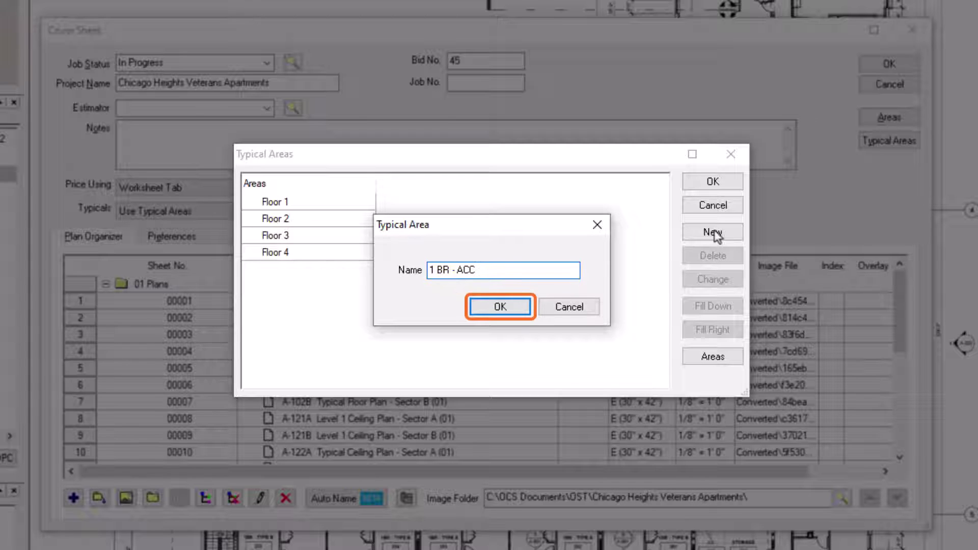
left_click(520, 309)
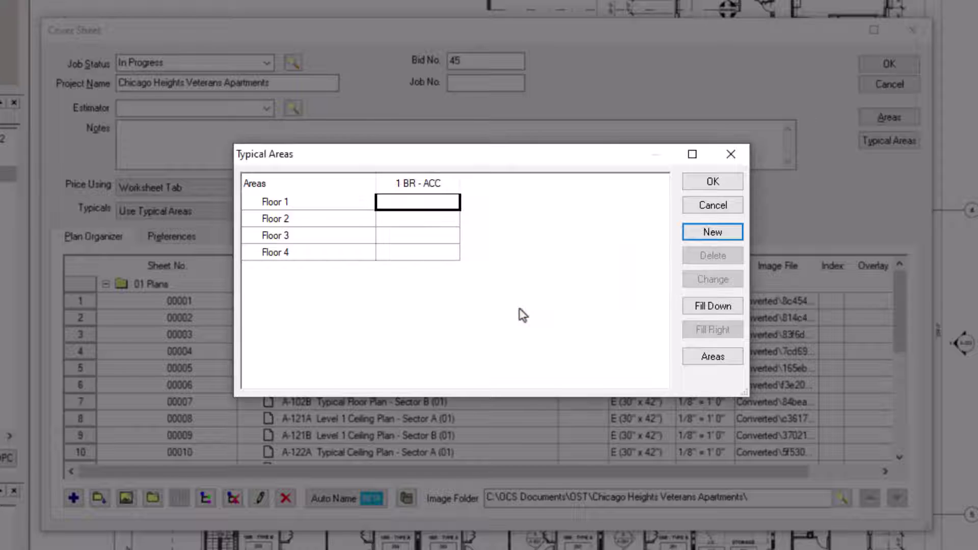
- Create another typical area named "1 BR - Type A"
left_click(726, 233)
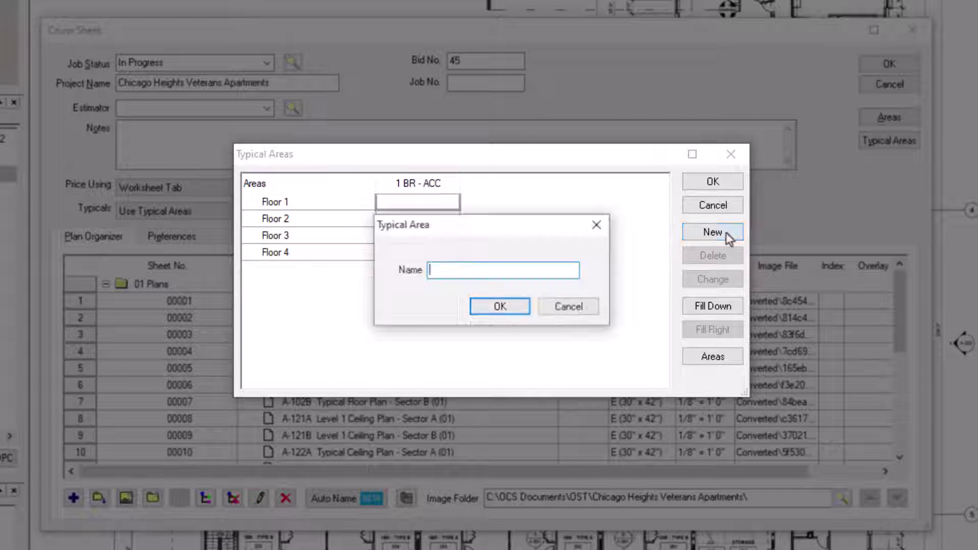
type("1 BR ")
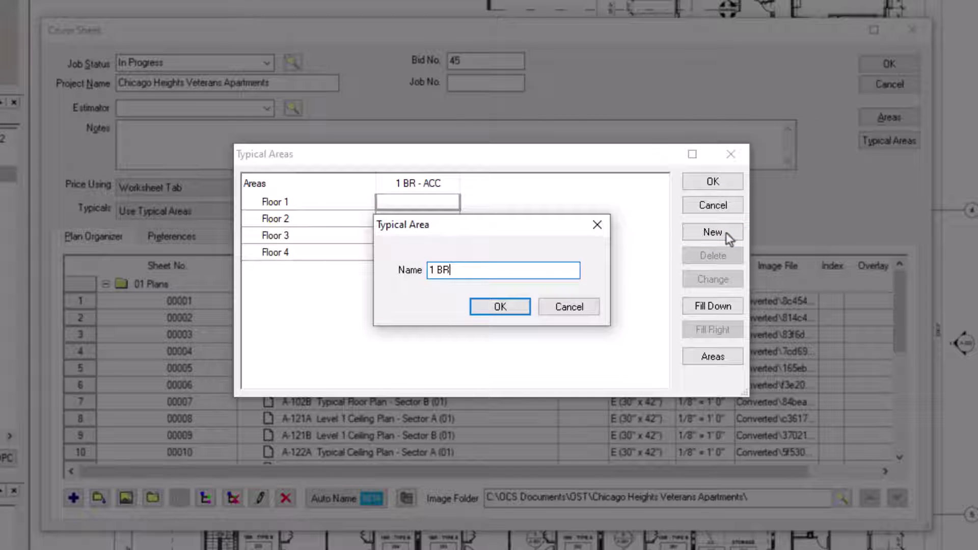
type("- Type A")
left_click(500, 308)
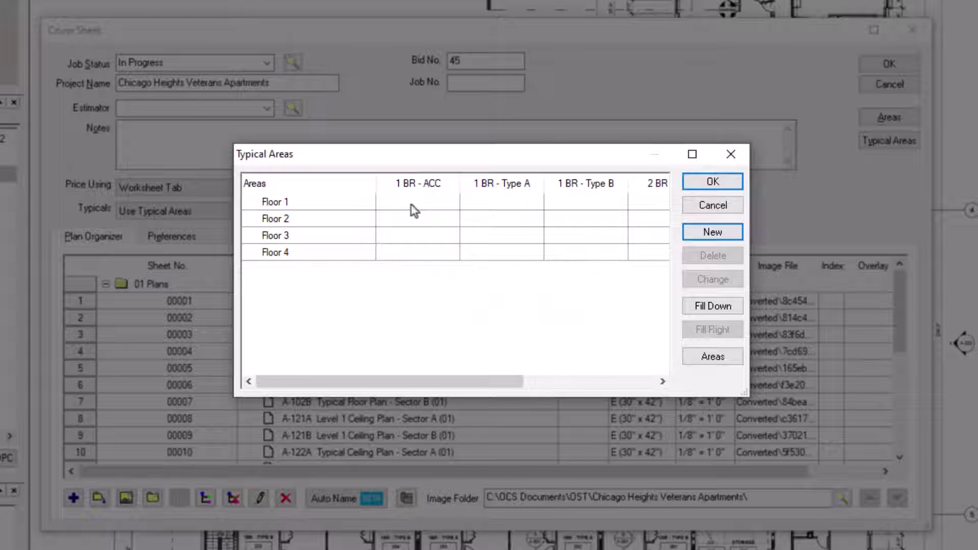
- Set Floor 1's counts to 2 for 1 BR - ACC, 5 for 1 BR - Type A and 8 for 1 BR - Type B, and save the typical areas
left_click(411, 204)
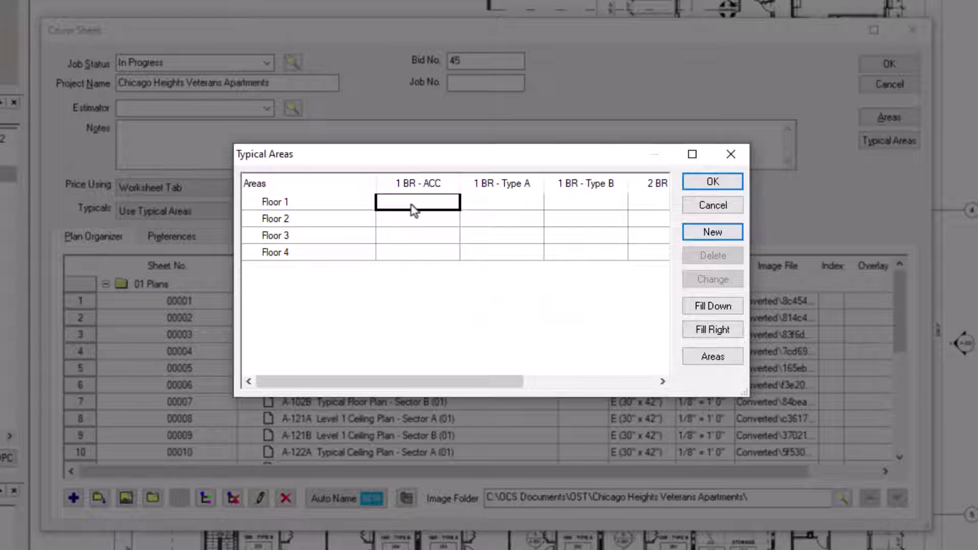
type("2")
double_click(414, 210)
key("Tab")
type("5")
key("Tab")
type("8")
key("Tab")
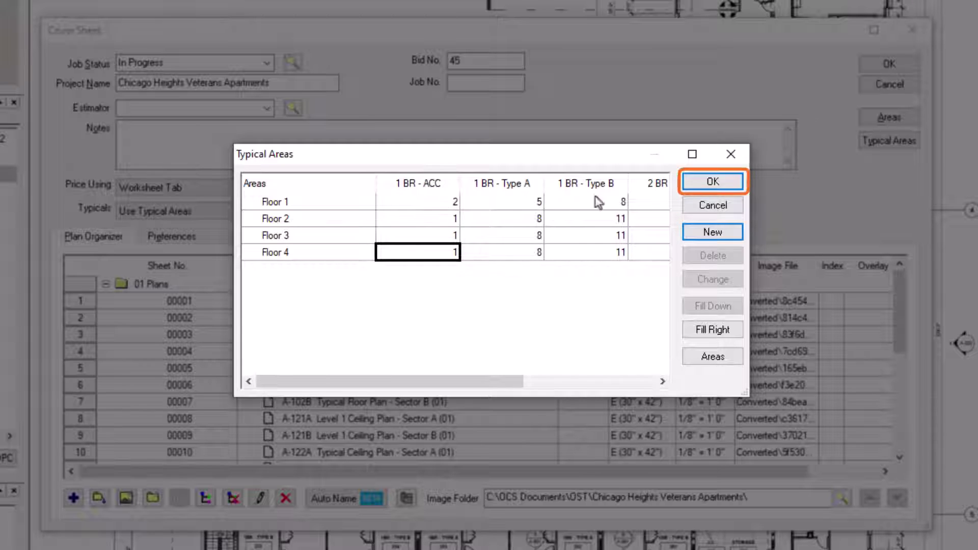
left_click(732, 184)
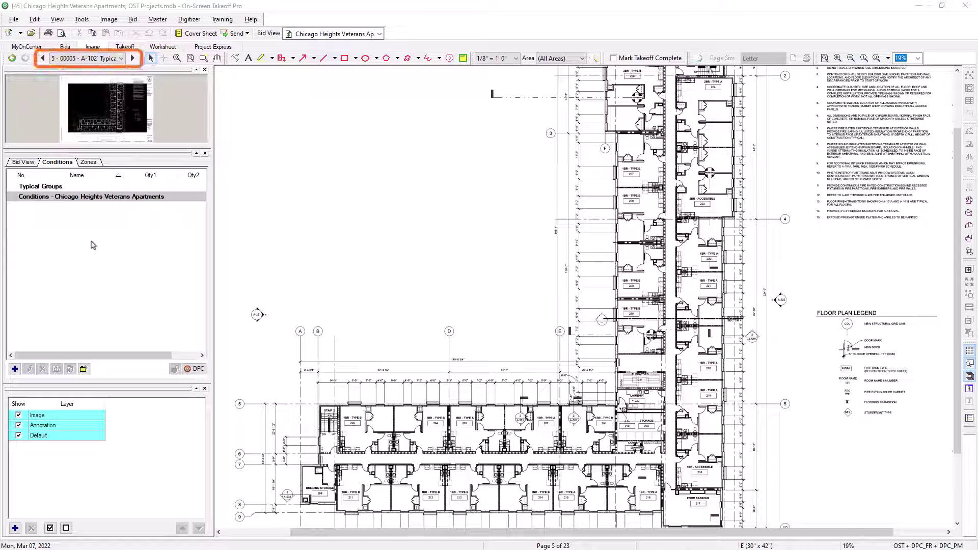
- Display sheet A-401 Enlarged Unit Plans - 1 Bd - Accessible and make the typical area 1 BR - ACC the current area
left_click(121, 58)
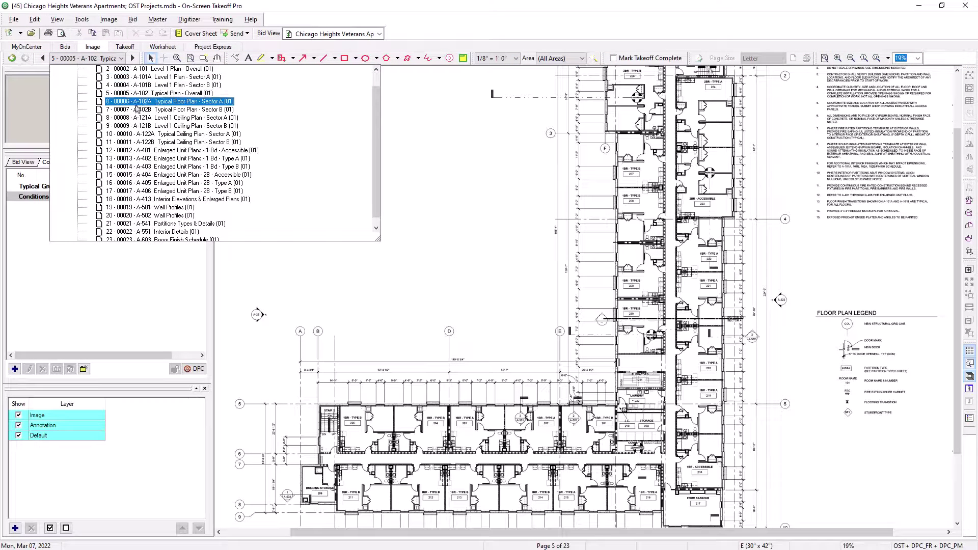
left_click(176, 152)
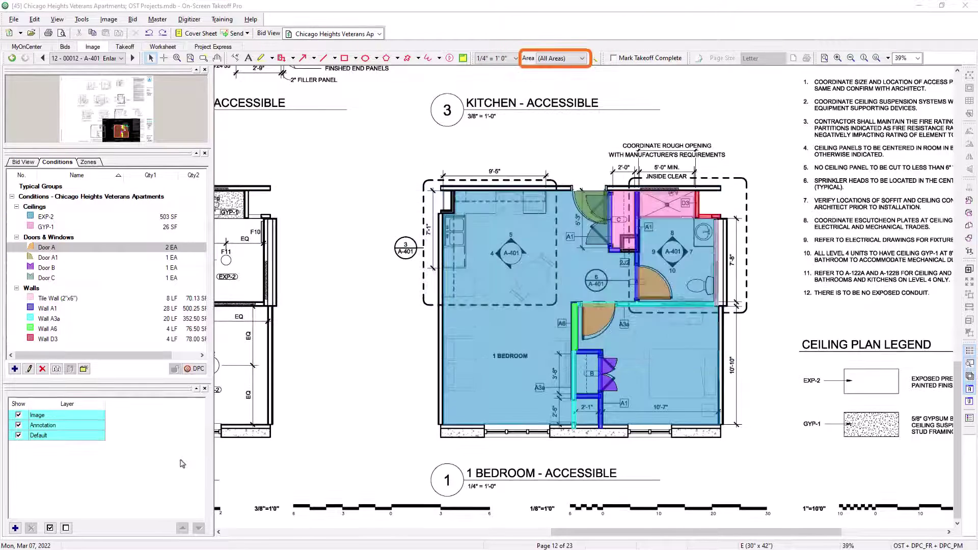
left_click(582, 60)
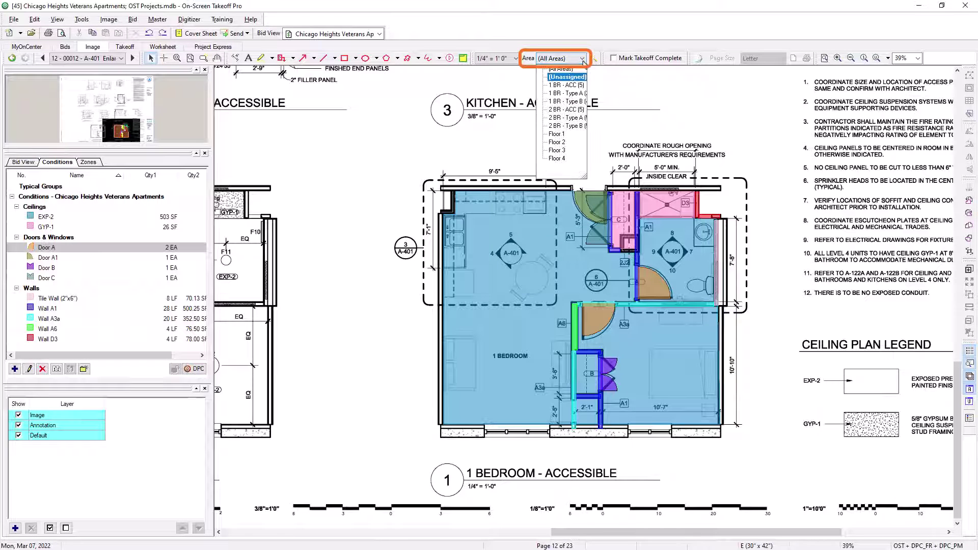
left_click(564, 85)
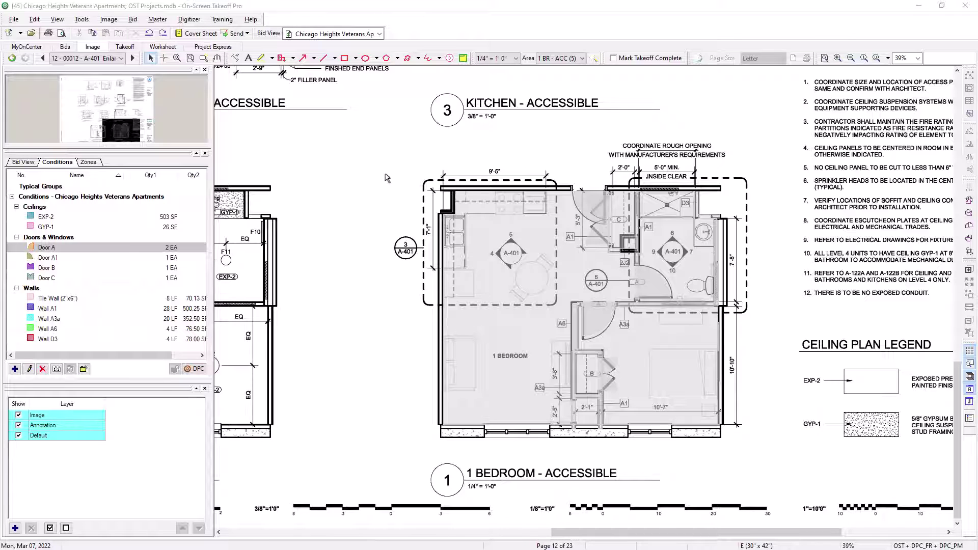
- Select all the takeoff on the 1 Bedroom - Accessible plan and assign it to the current area
left_click_drag(386, 169, 755, 451)
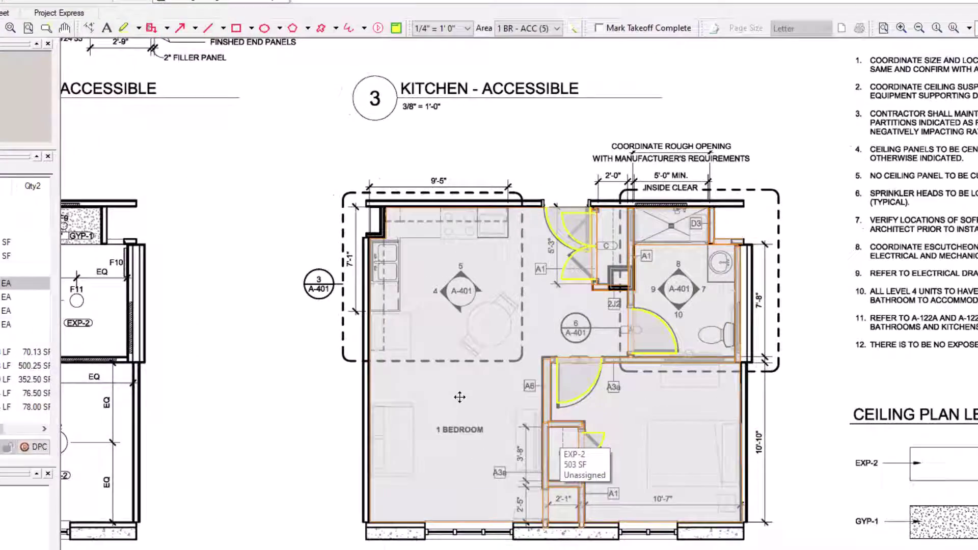
right_click(511, 337)
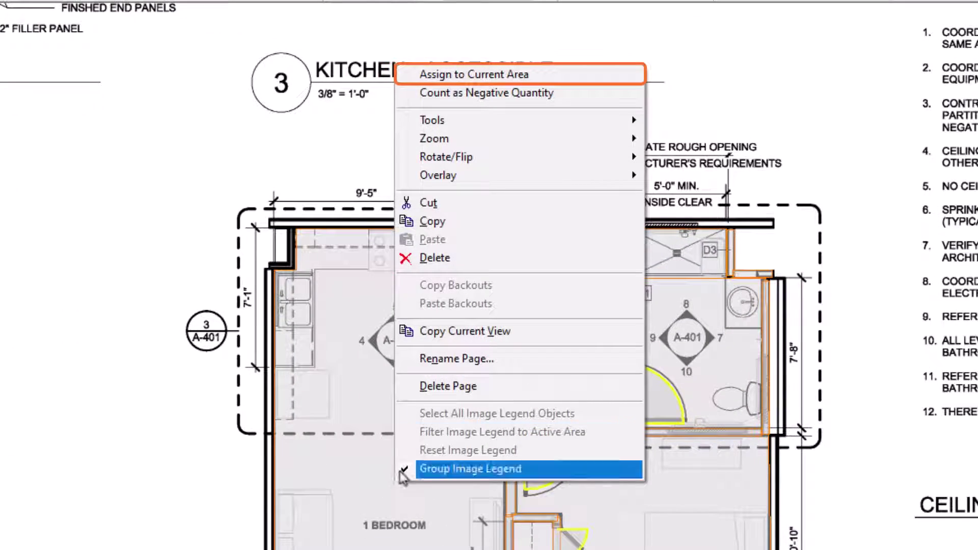
left_click(451, 81)
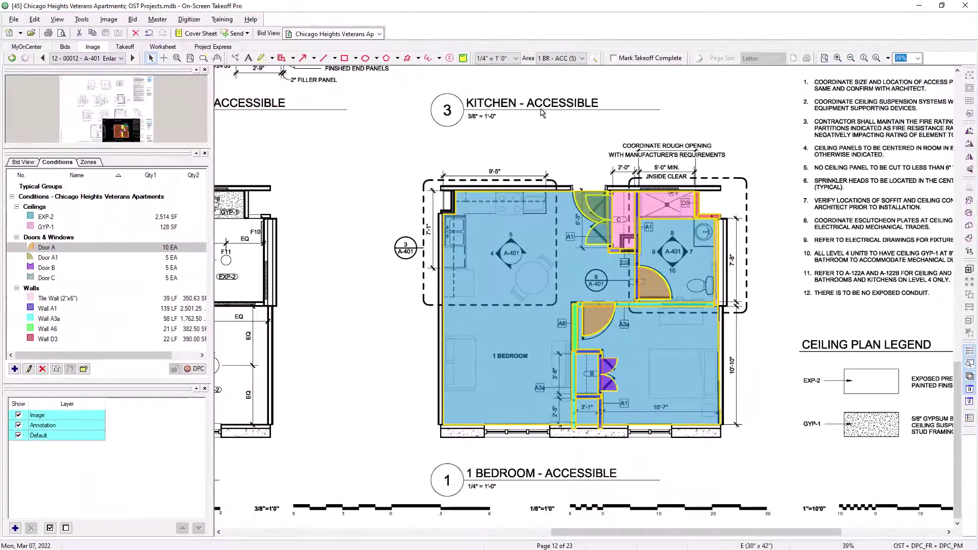
left_click(543, 113)
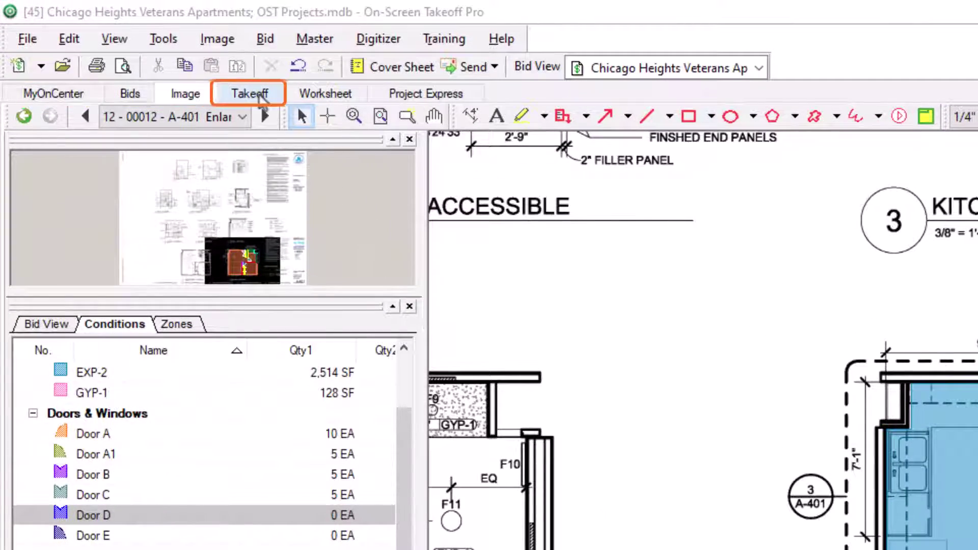
- Show the takeoff summary with typical group/area totals, group it by area, and review the quantities for the unit types and floors
left_click(249, 93)
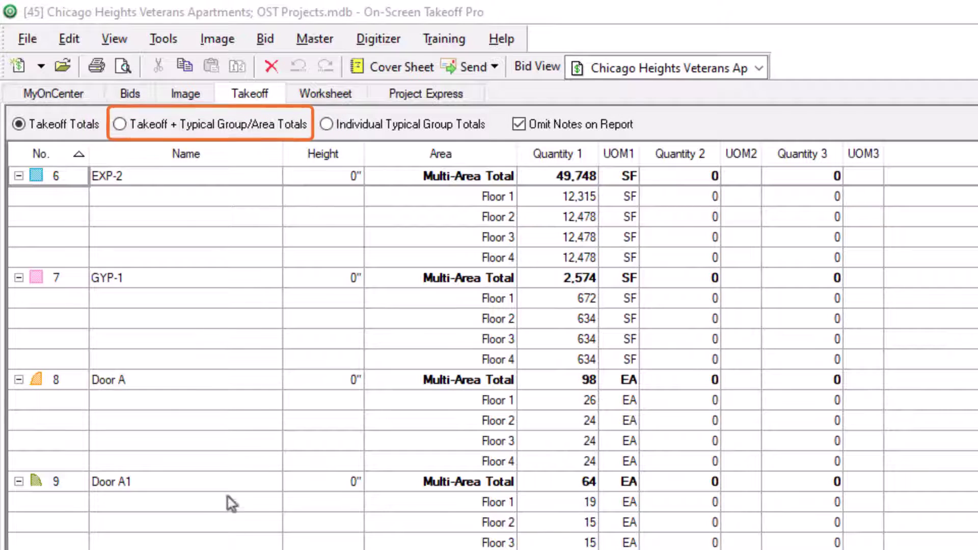
left_click(117, 127)
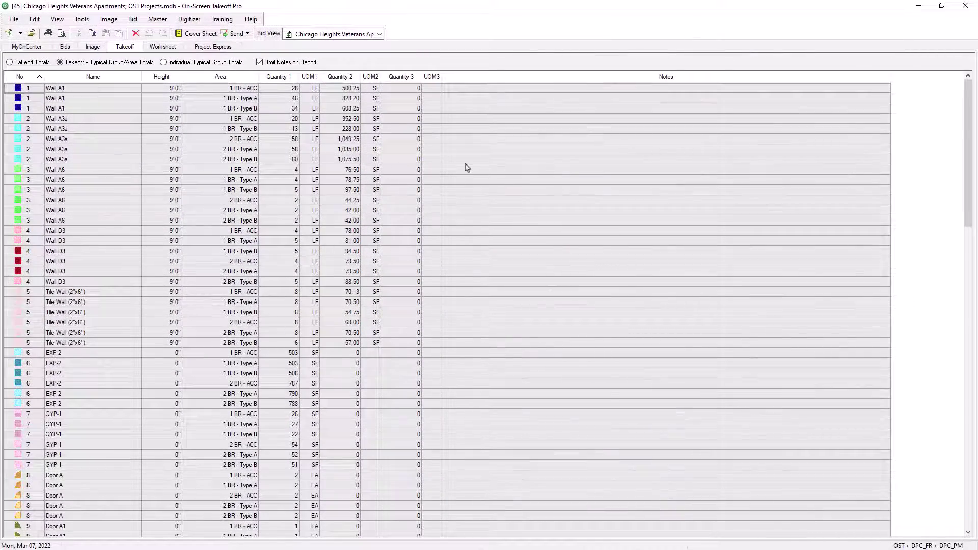
right_click(474, 165)
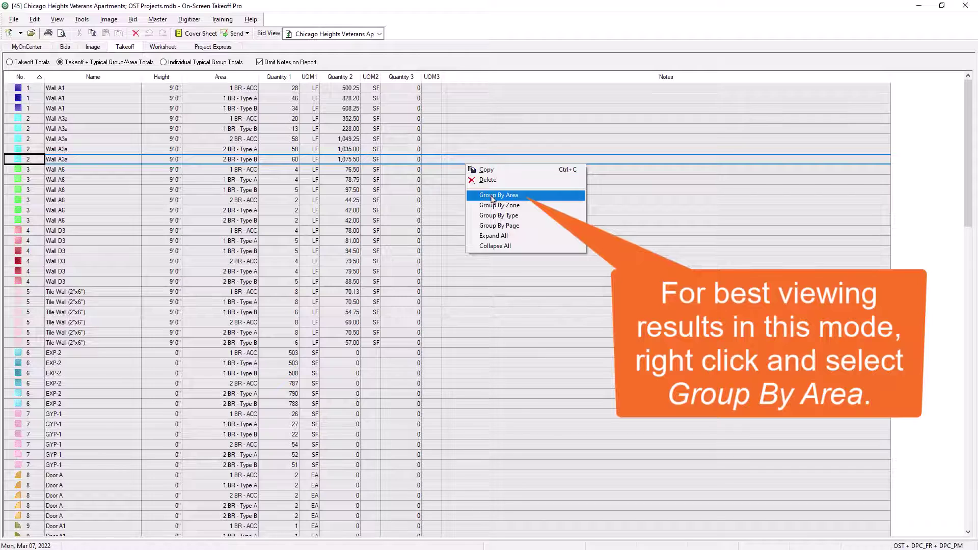
left_click(490, 195)
scroll(408, 243, "down", 8)
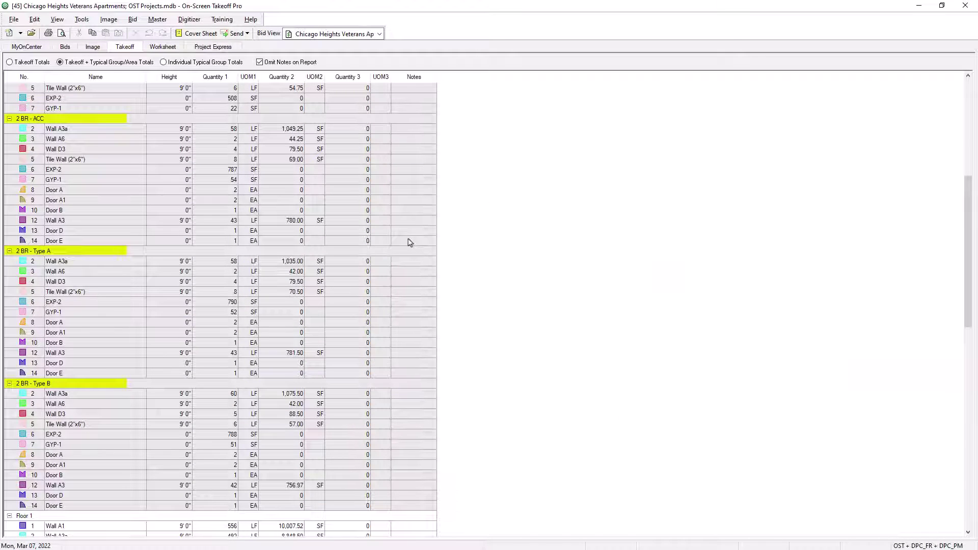
scroll(409, 244, "down", 7)
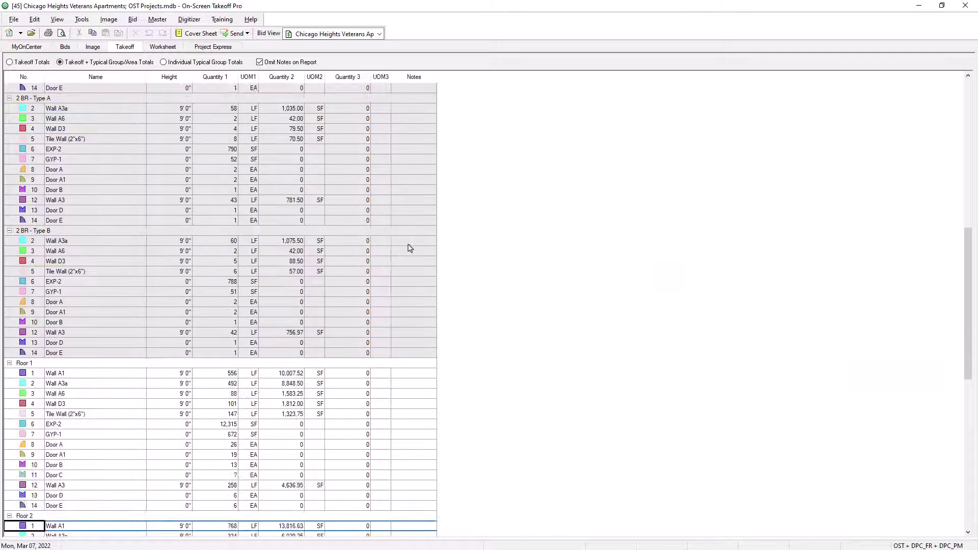
scroll(410, 248, "down", 7)
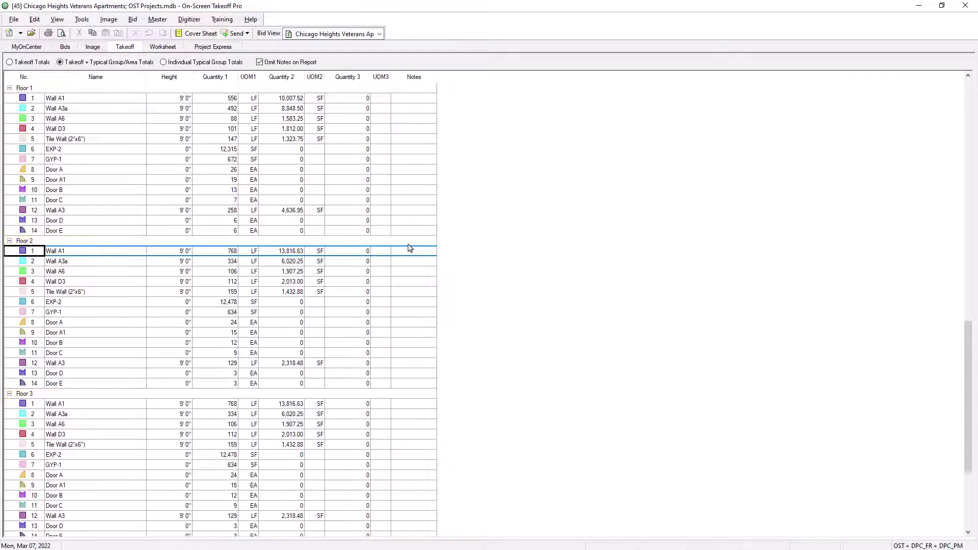
scroll(410, 248, "up", 6)
scroll(410, 248, "up", 7)
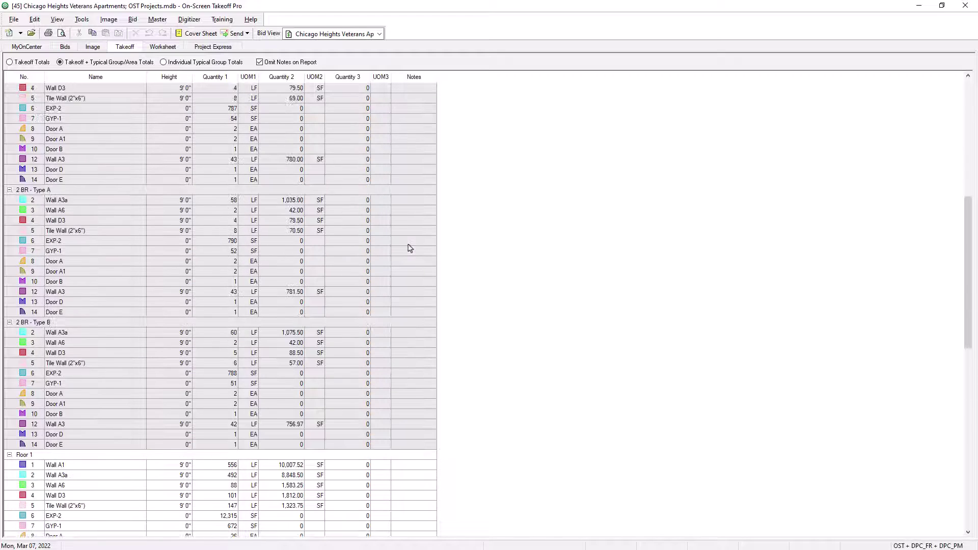